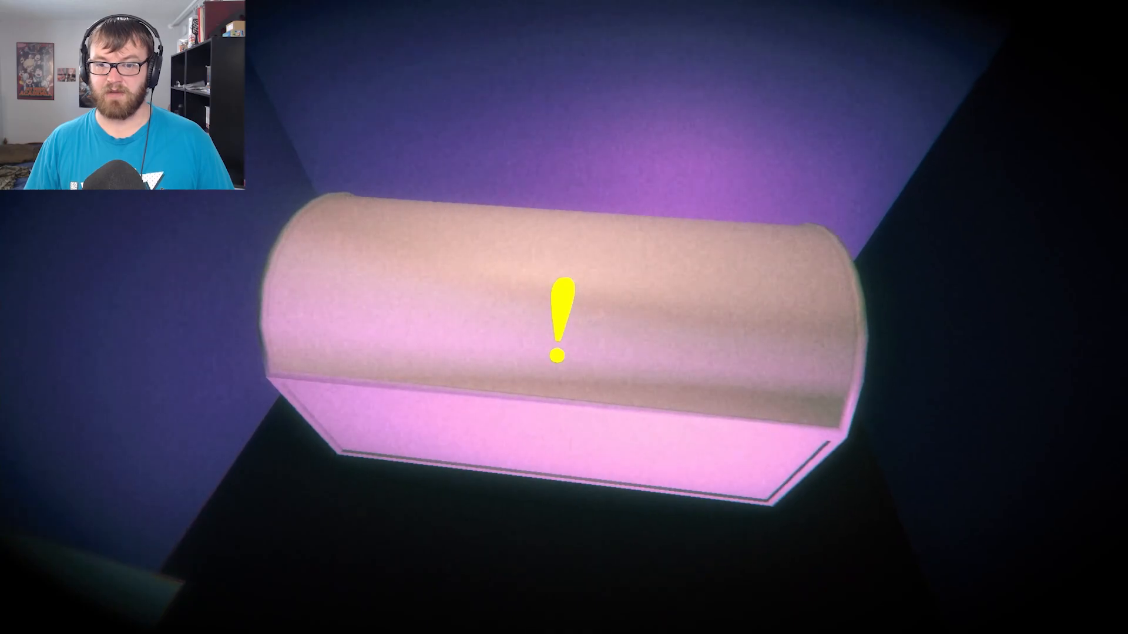
key(e)
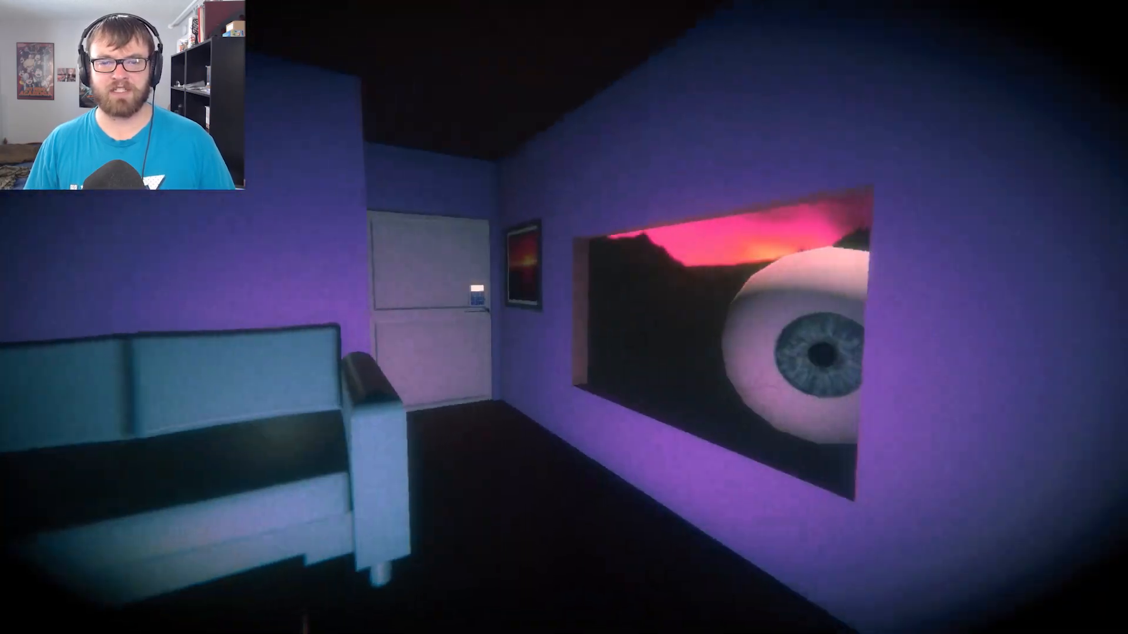
key(w)
key(e)
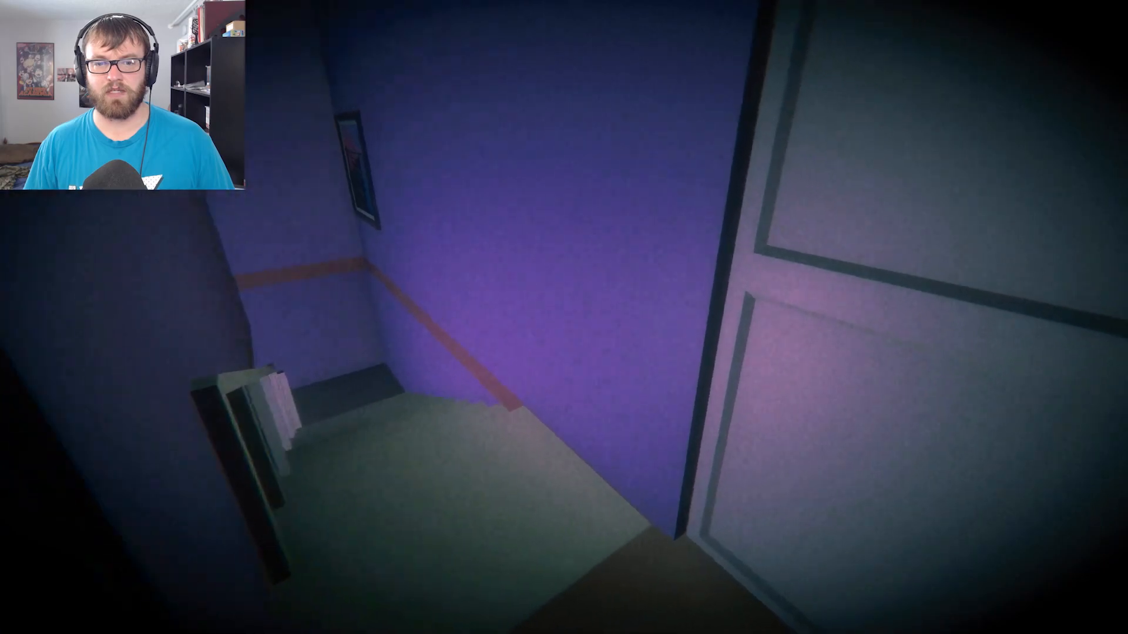
key(e)
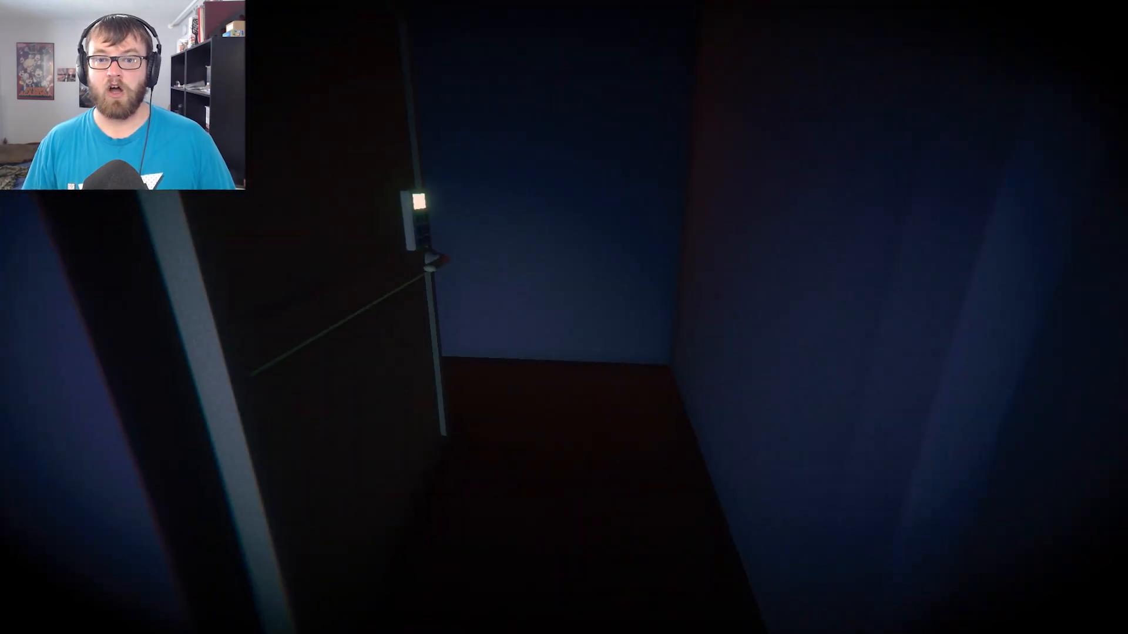
key(w)
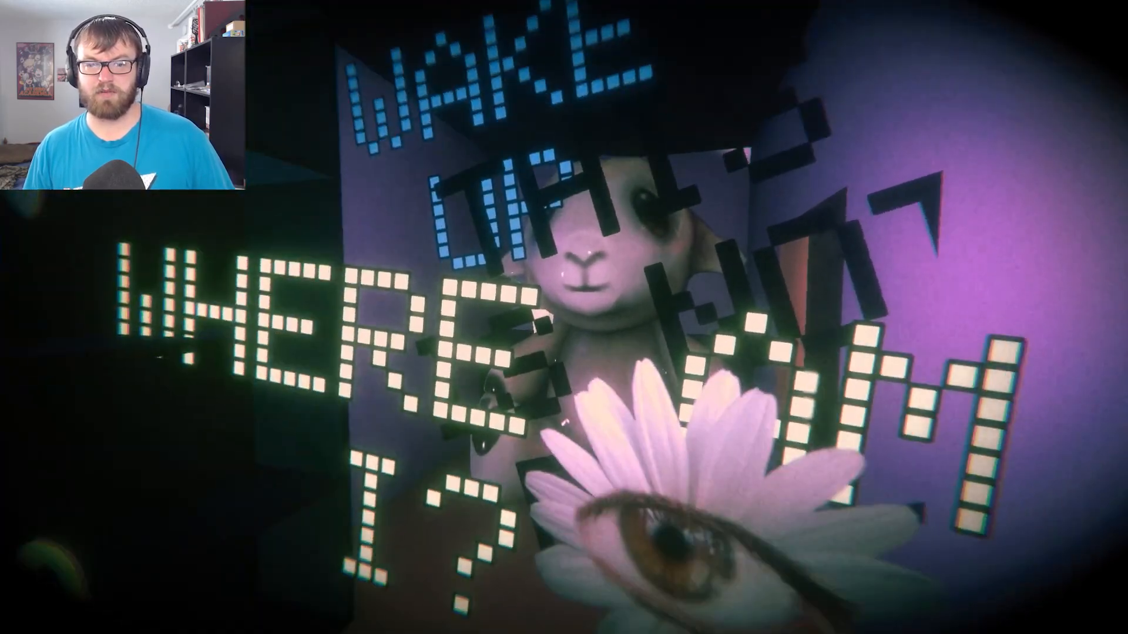
key(s)
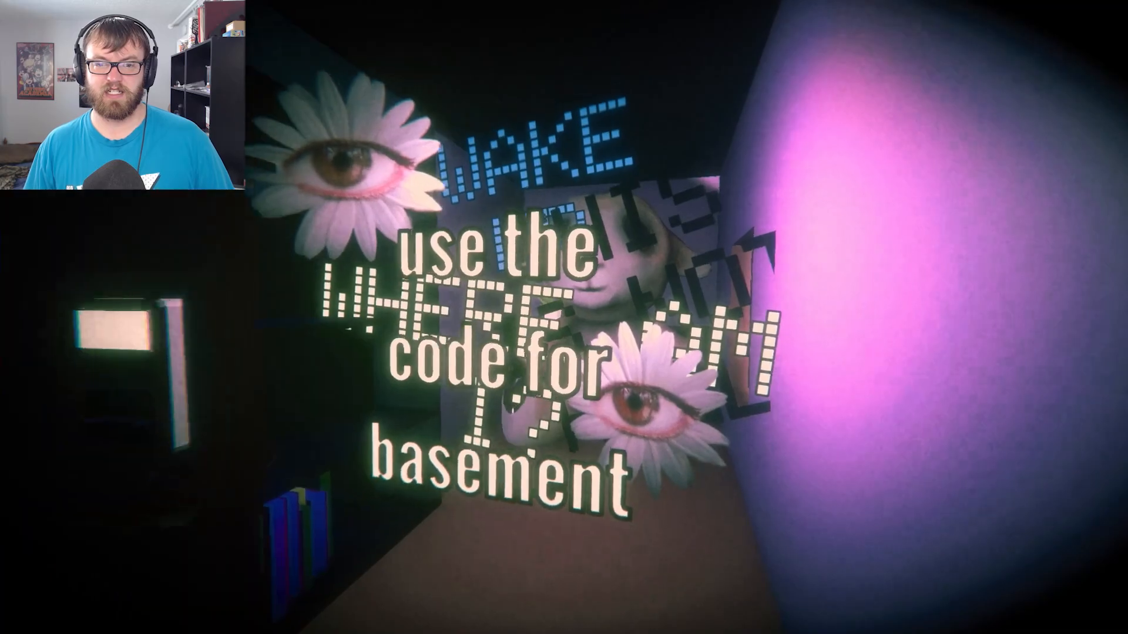
key(w)
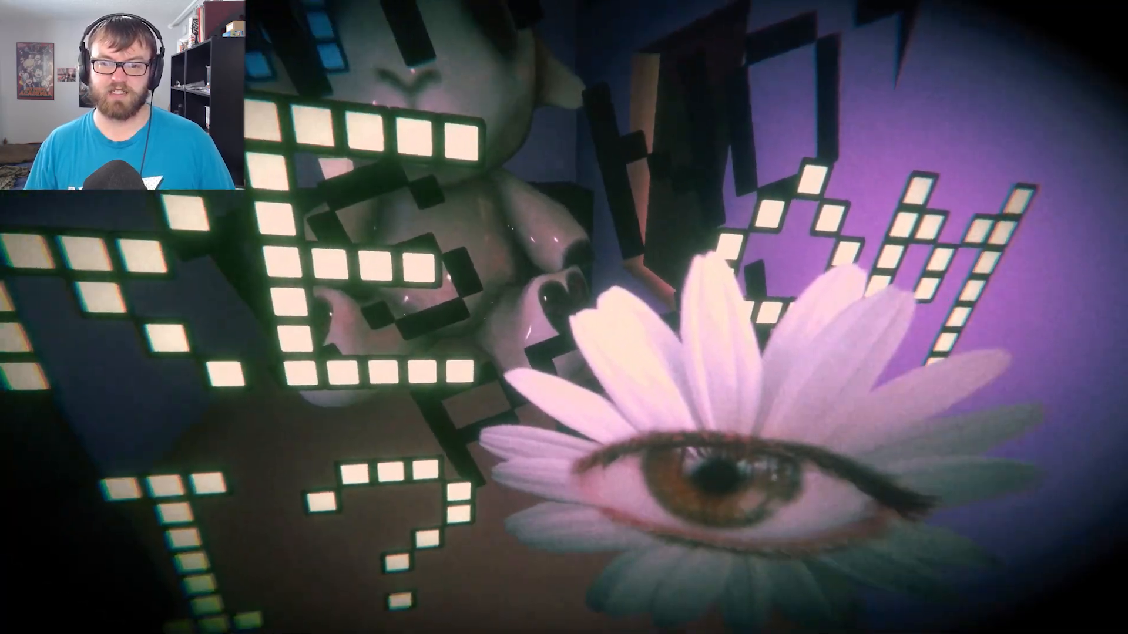
key(s)
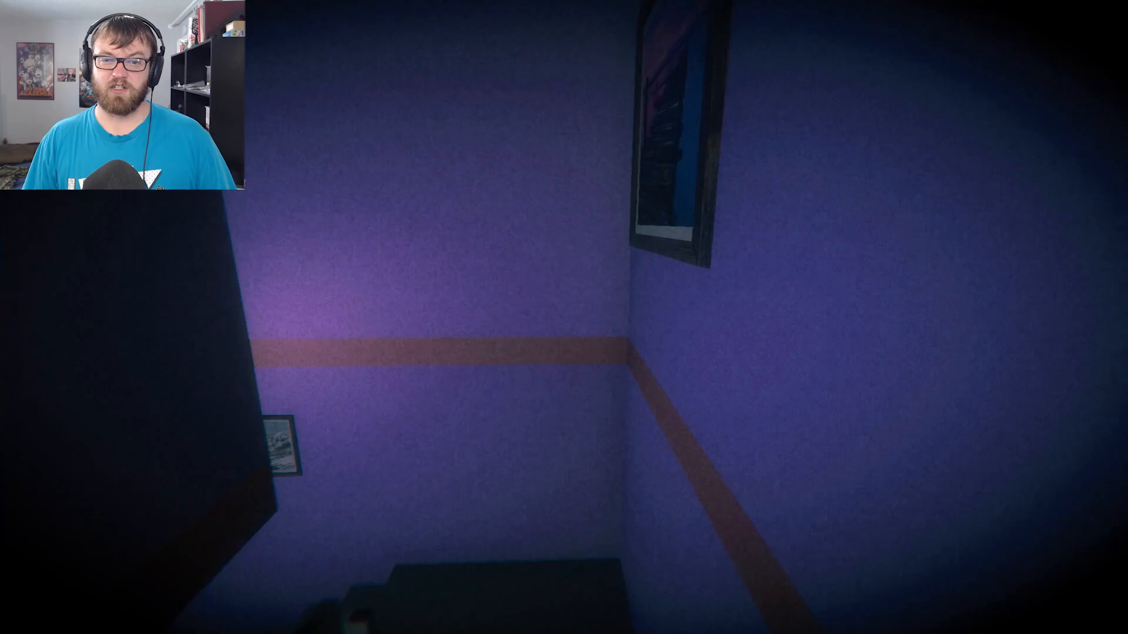
key(w)
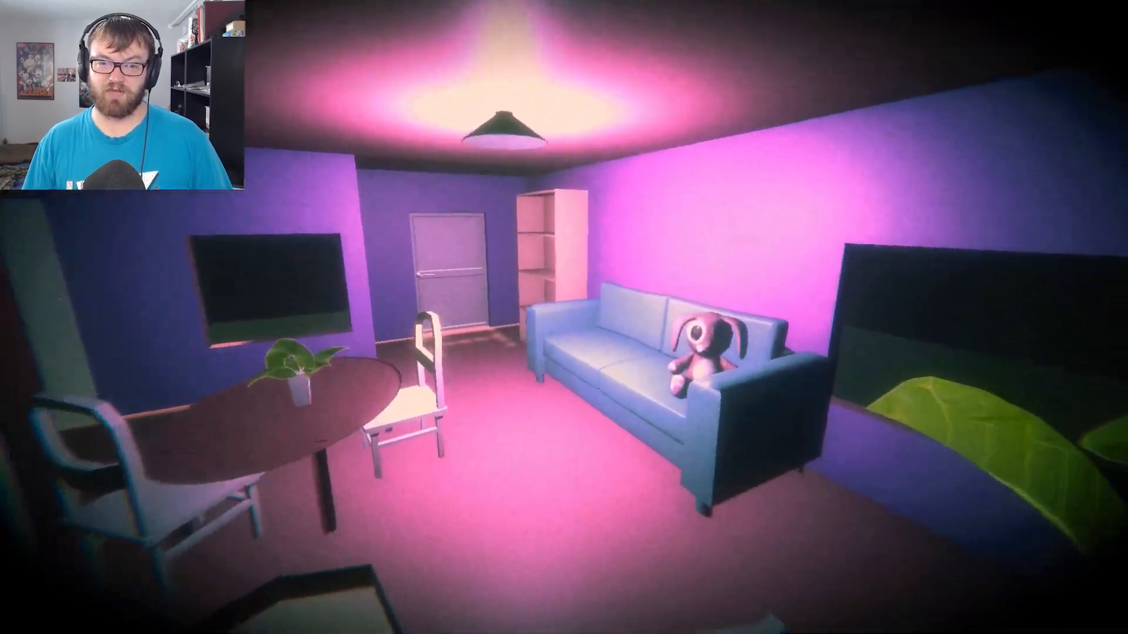
key(w)
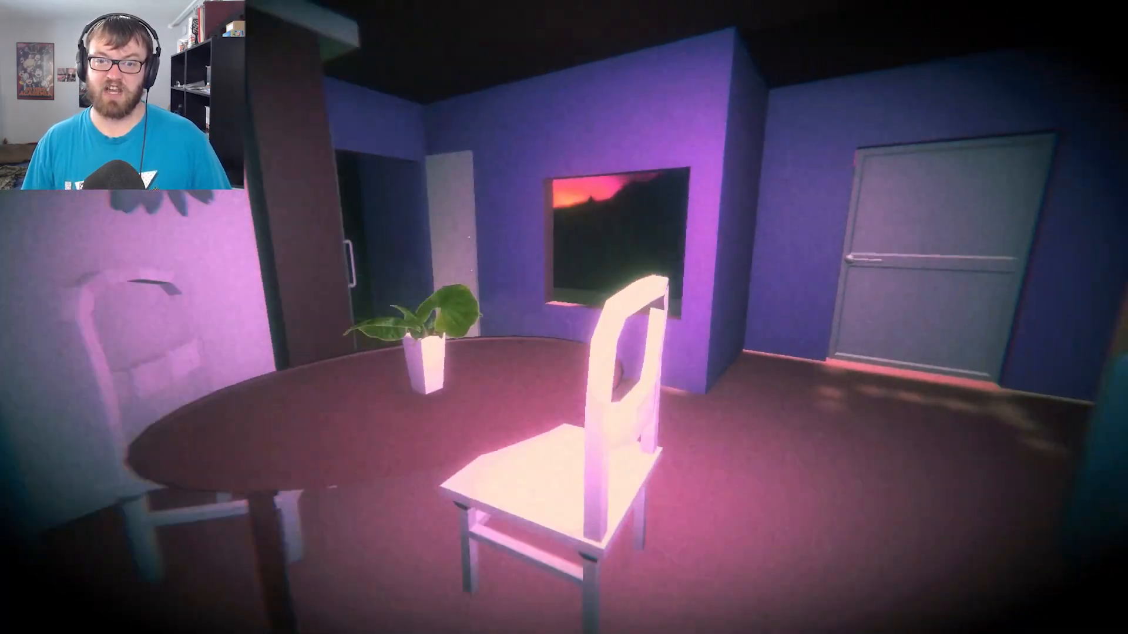
key(w)
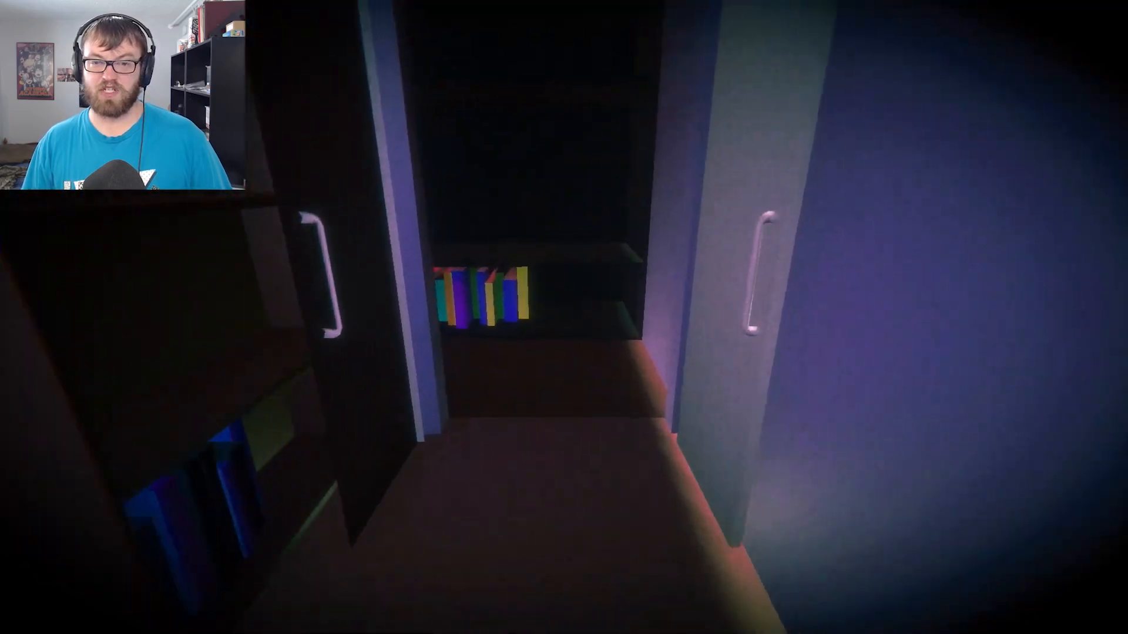
key(w)
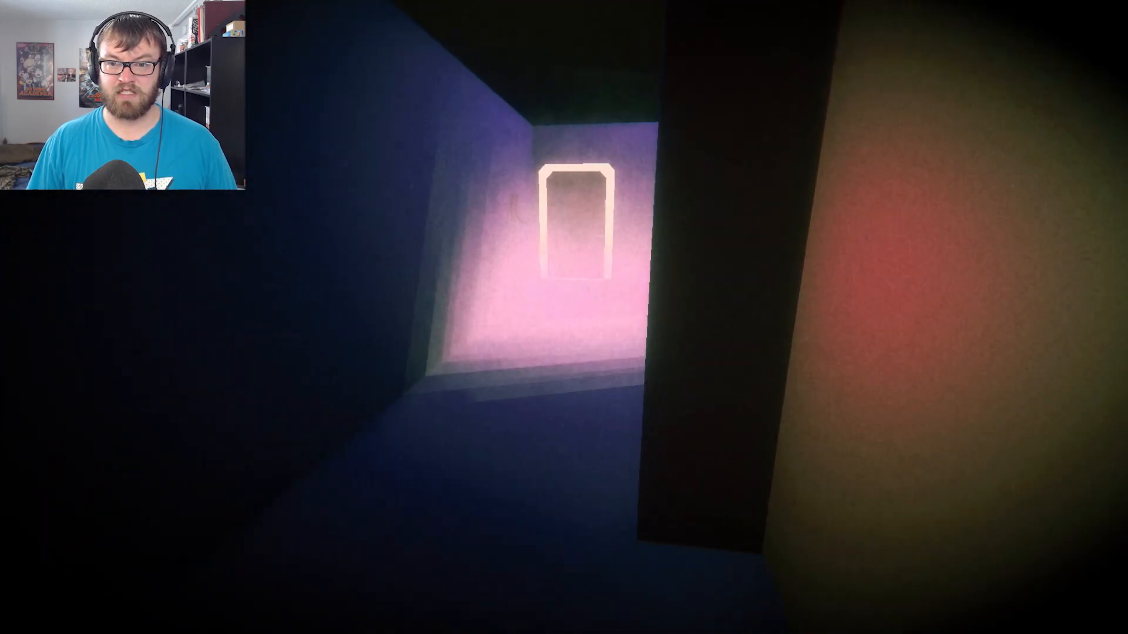
key(w)
key(w)
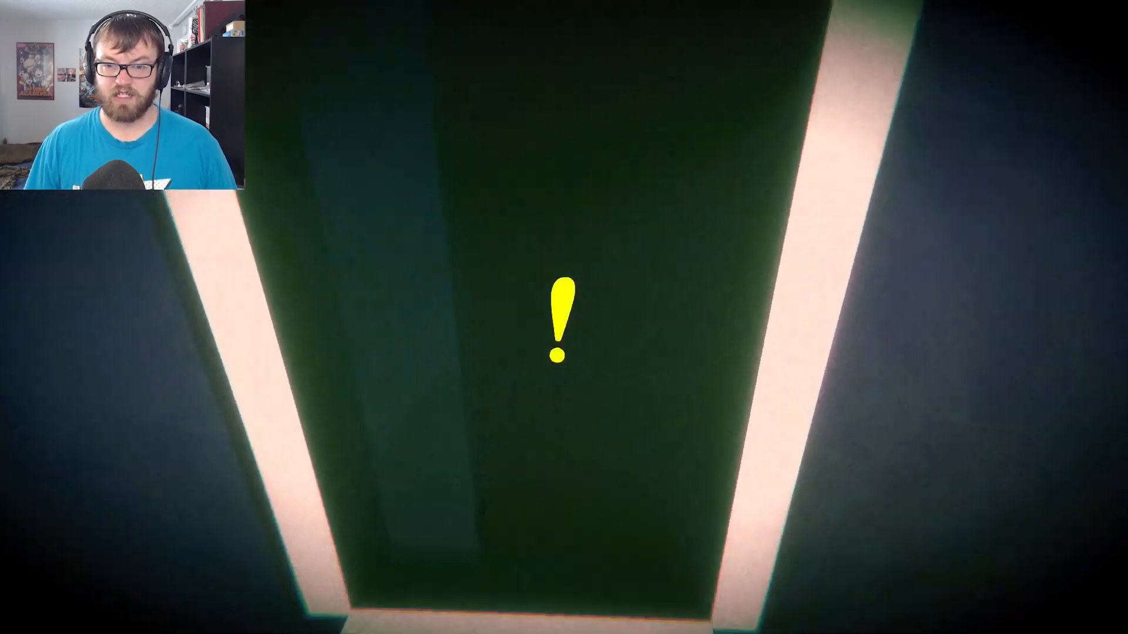
click(565, 318)
key(w)
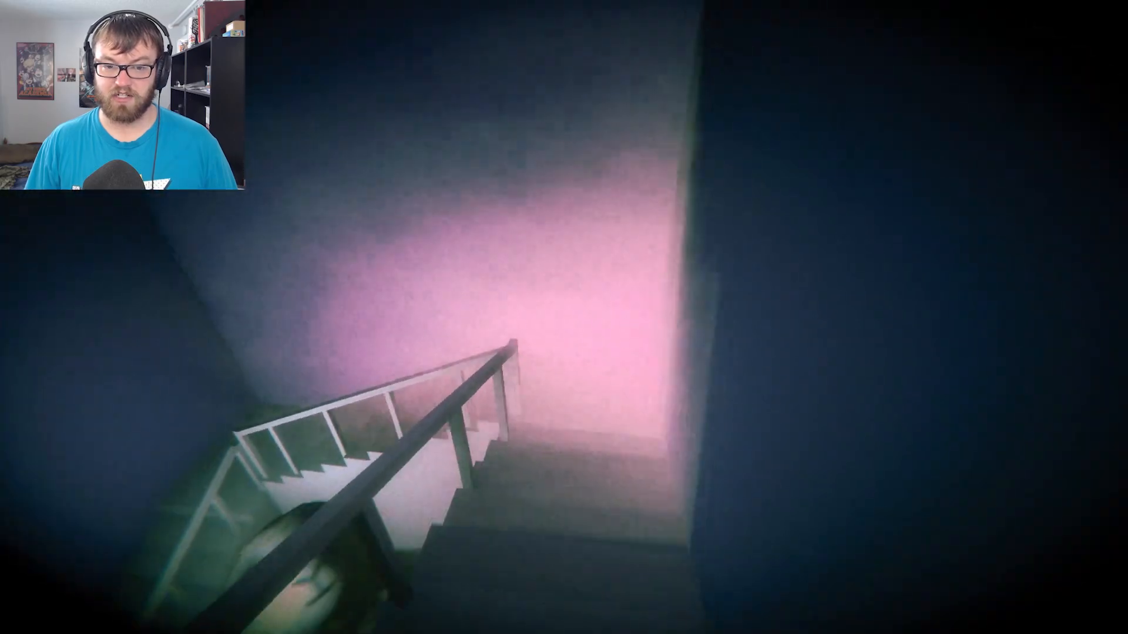
key(w)
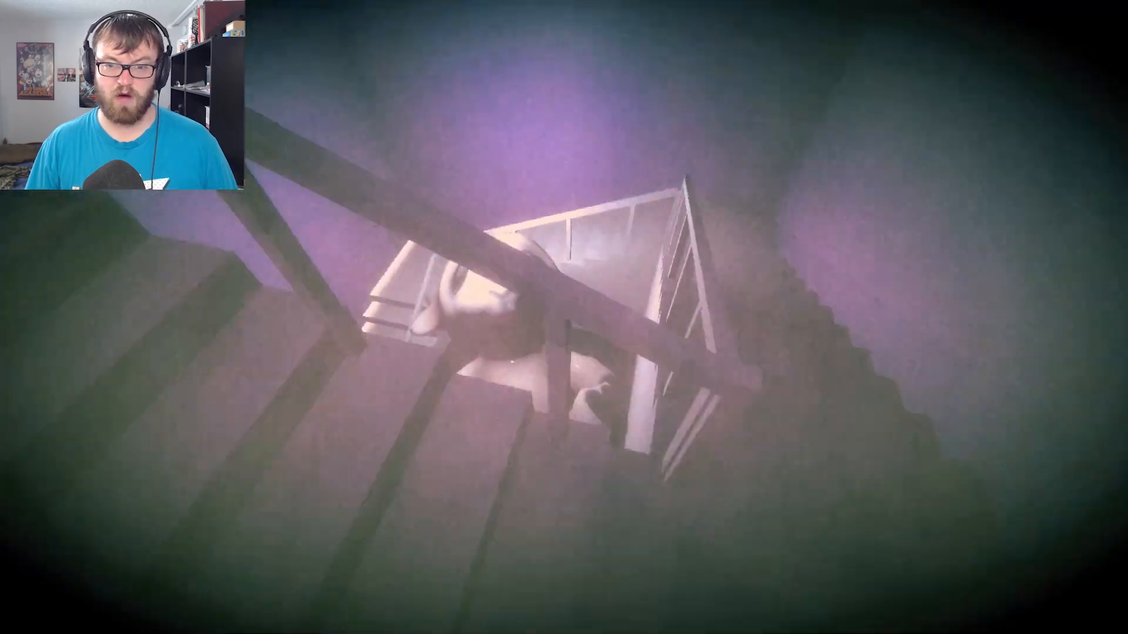
key(w)
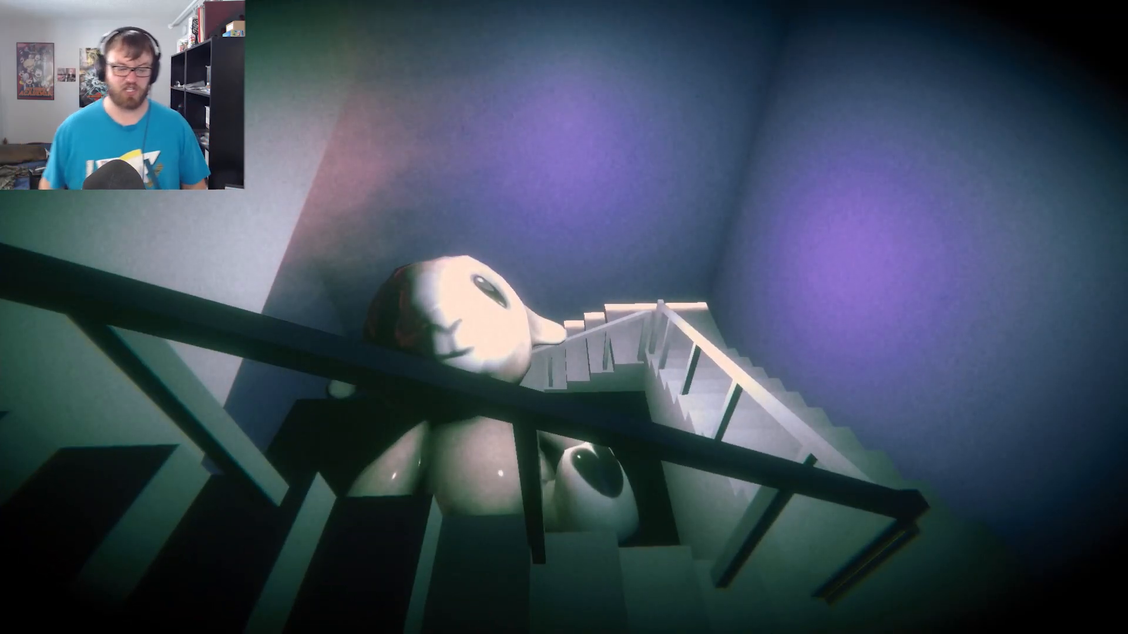
key(w)
key(w)
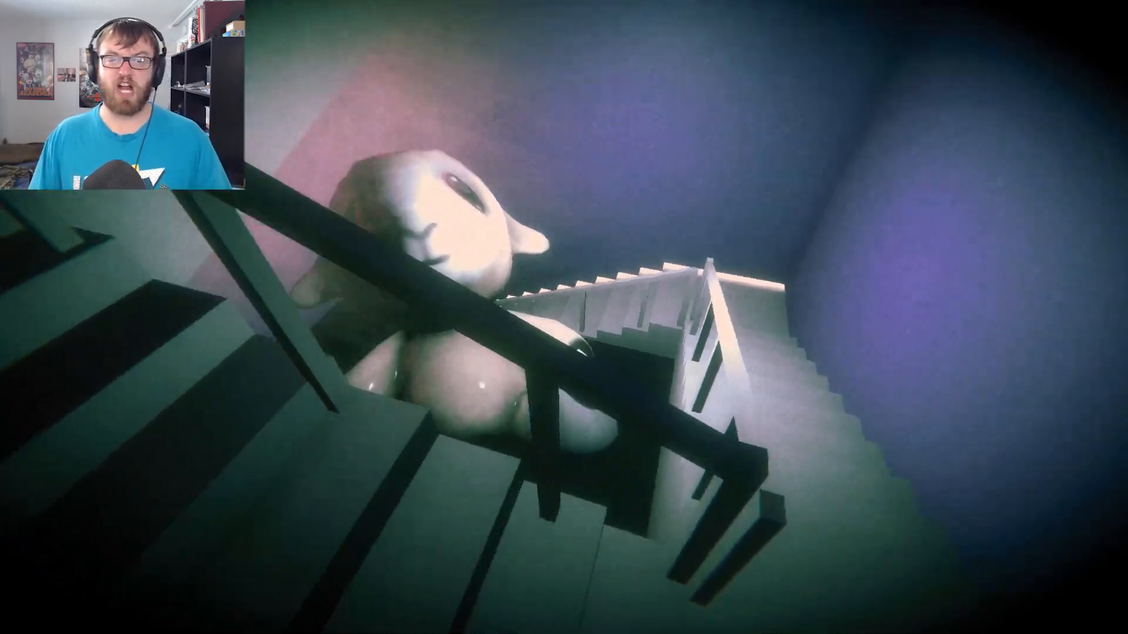
key(w)
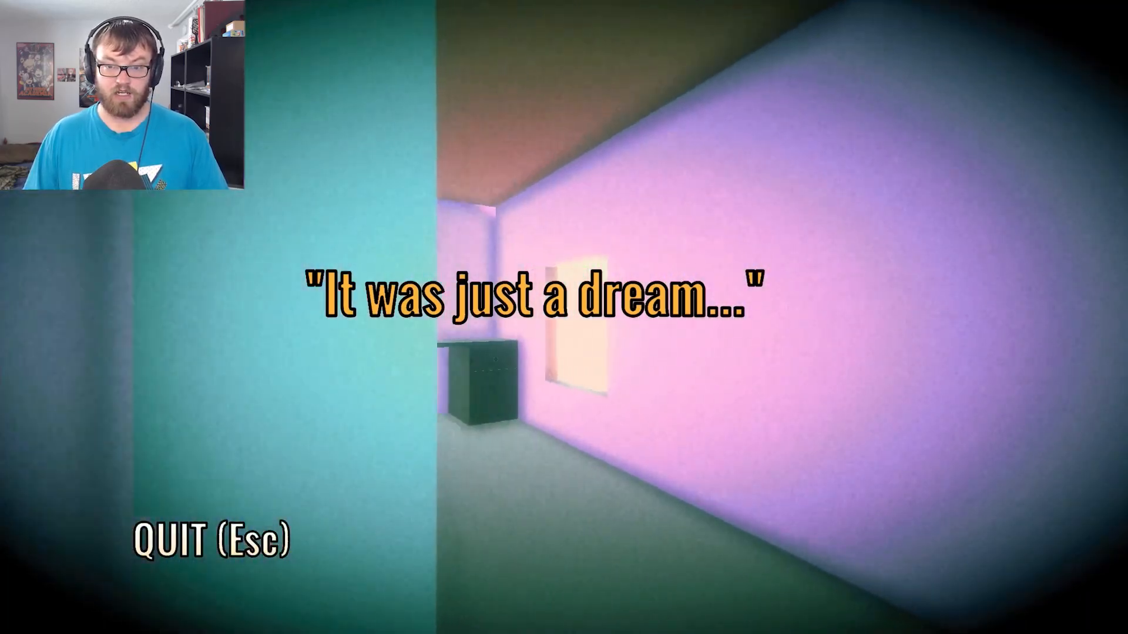
key(w)
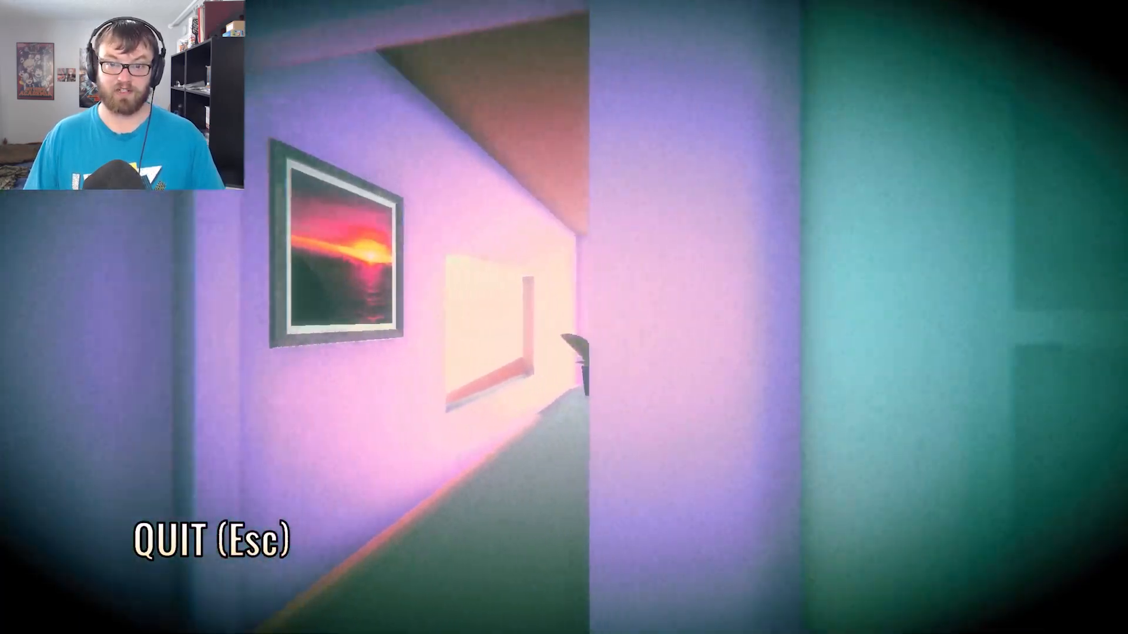
key(w)
key(w)
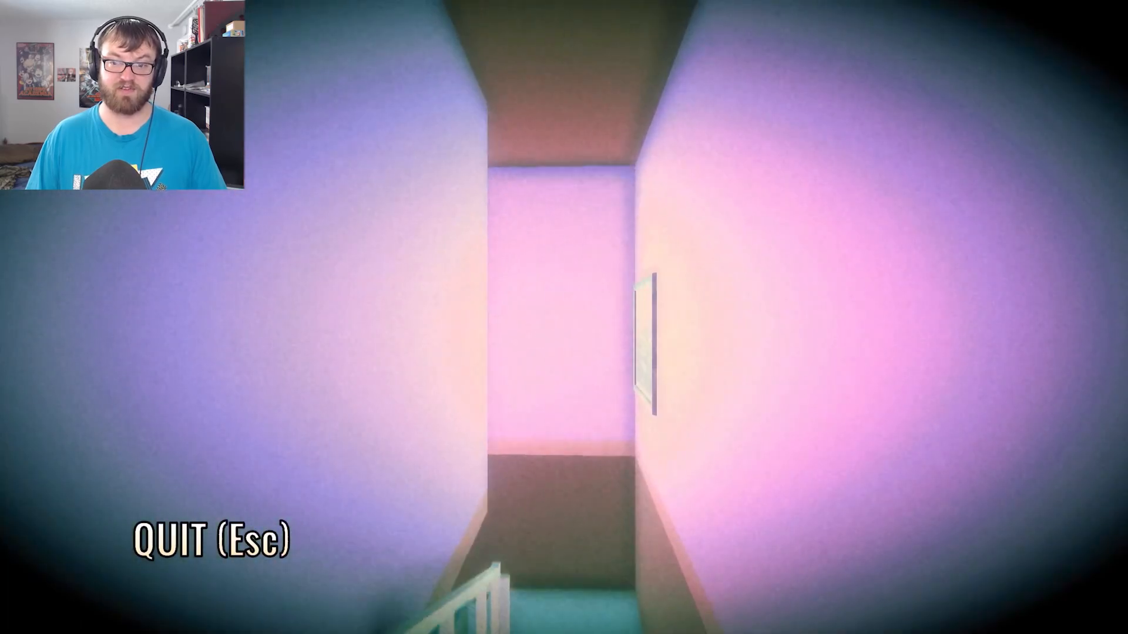
key(w)
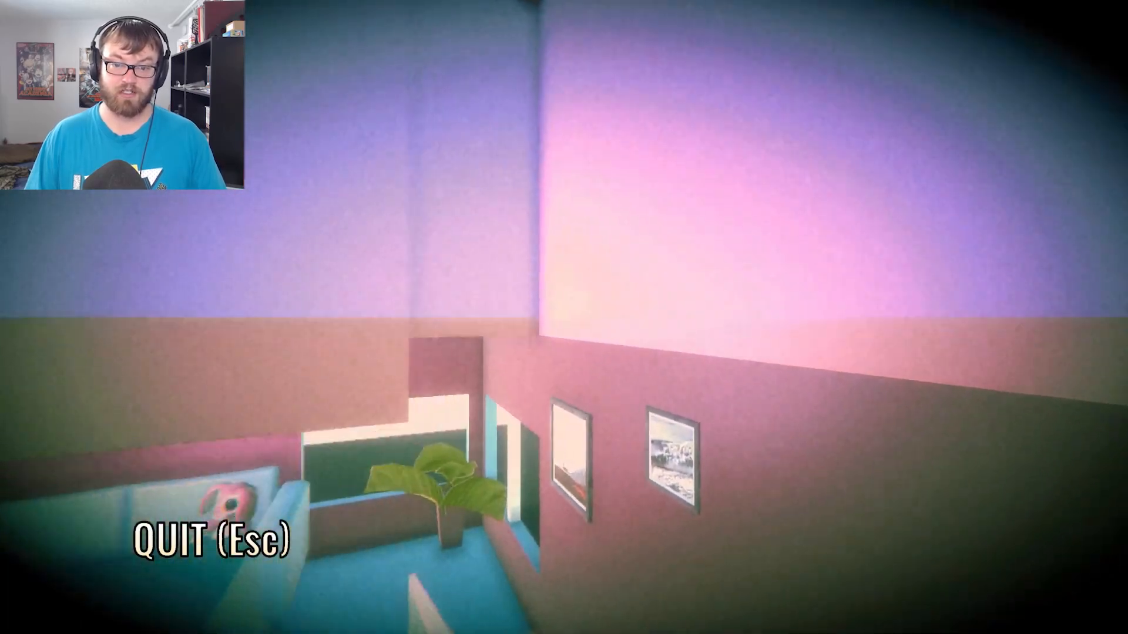
key(w)
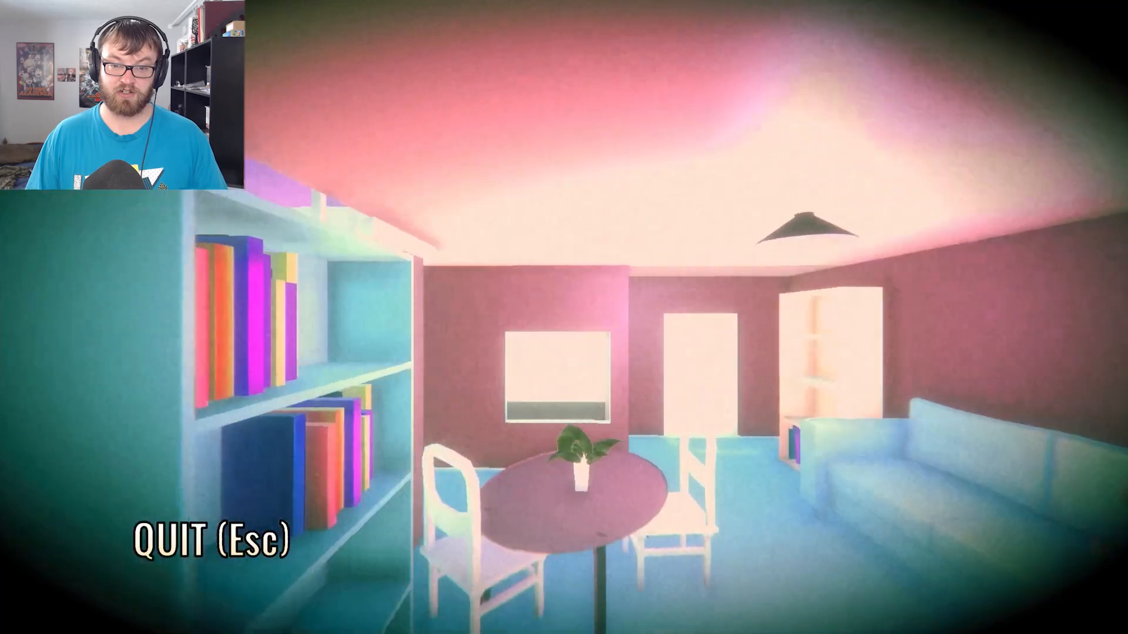
key(w)
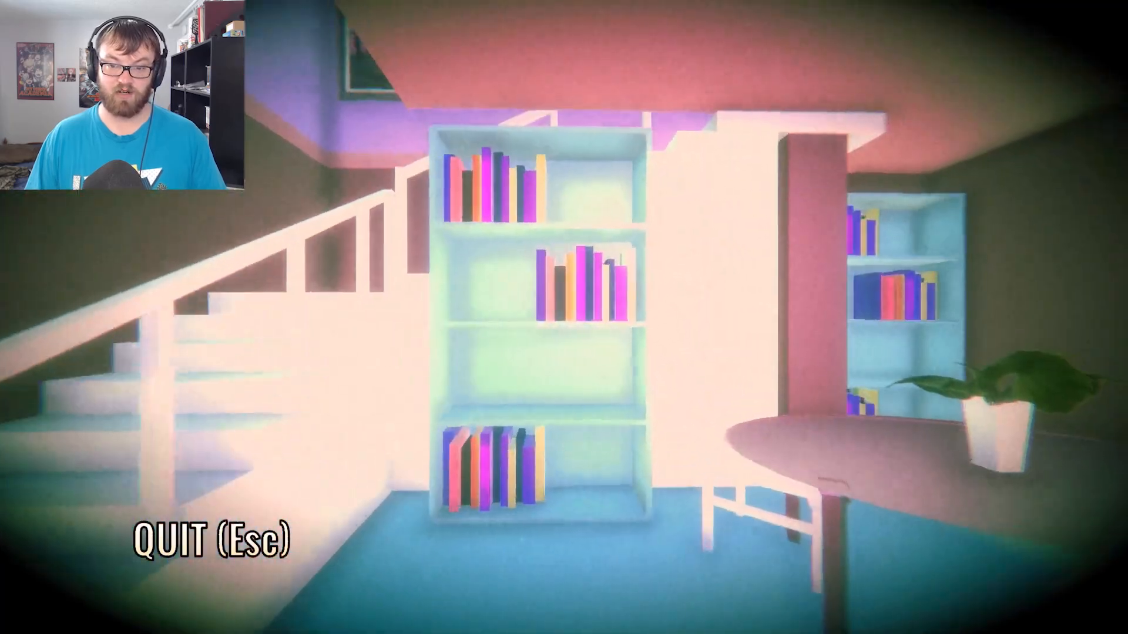
key(w)
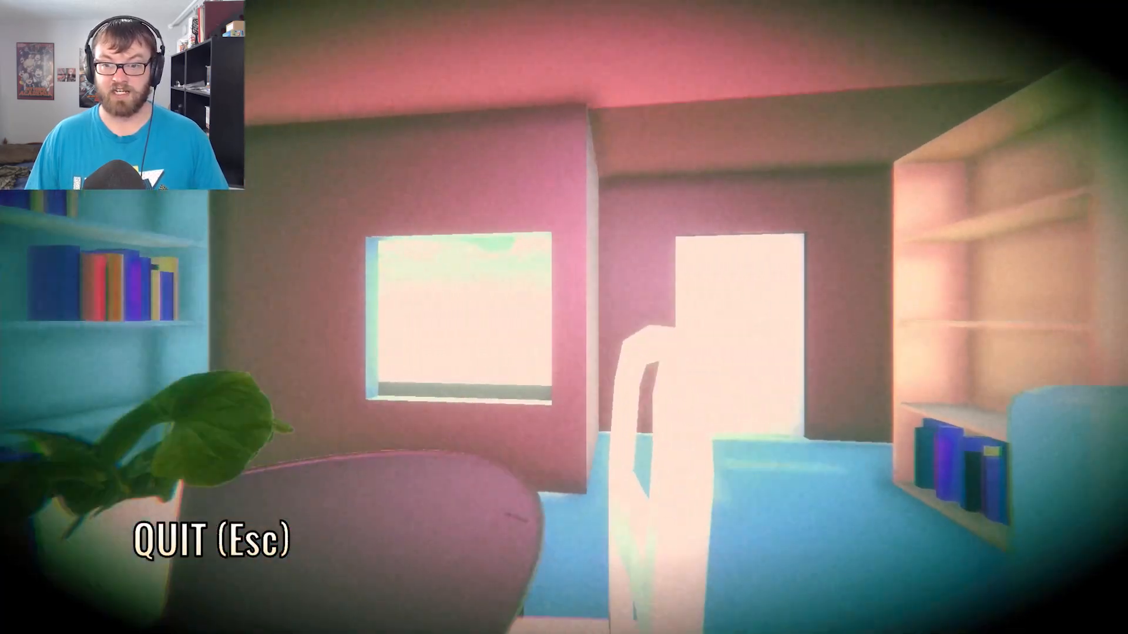
key(w)
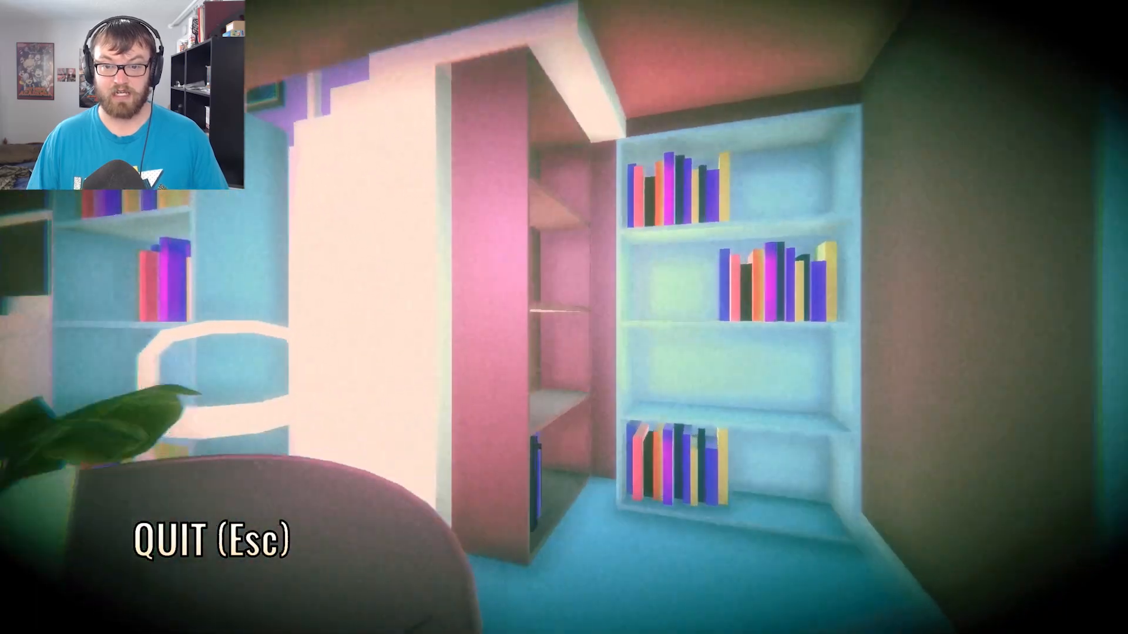